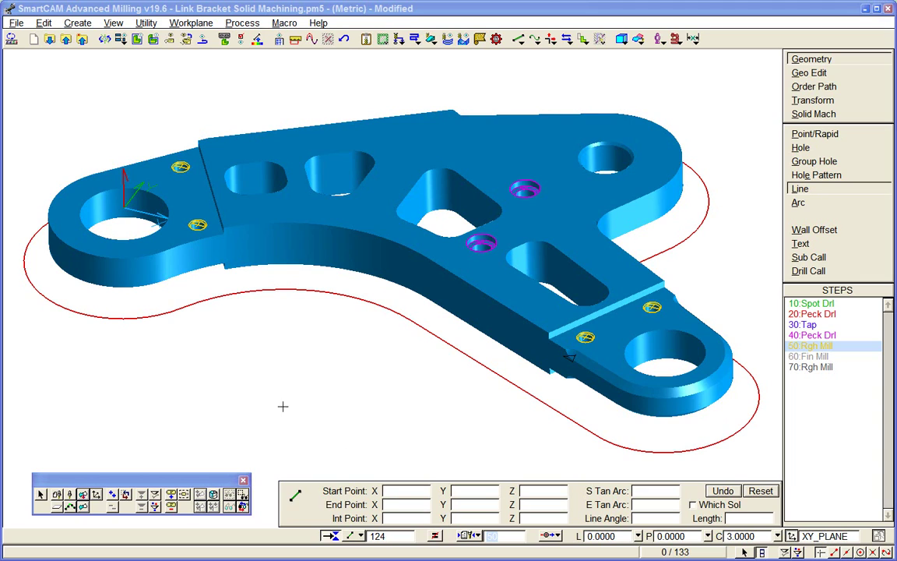
# Generate a Solid Mach Pocket toolpath on the 'pockets' named group of the bracket
pyautogui.click(181, 484)
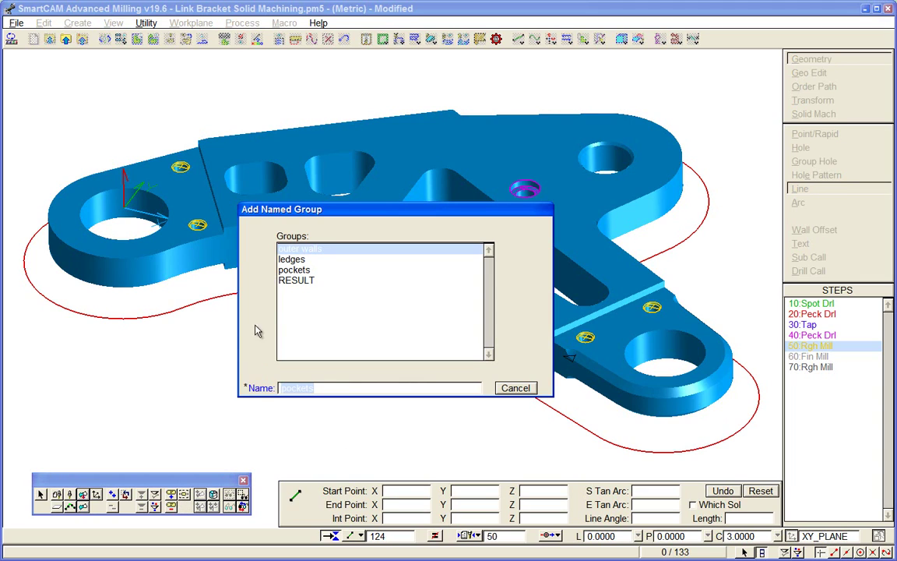
pyautogui.click(296, 271)
pyautogui.doubleClick(296, 273)
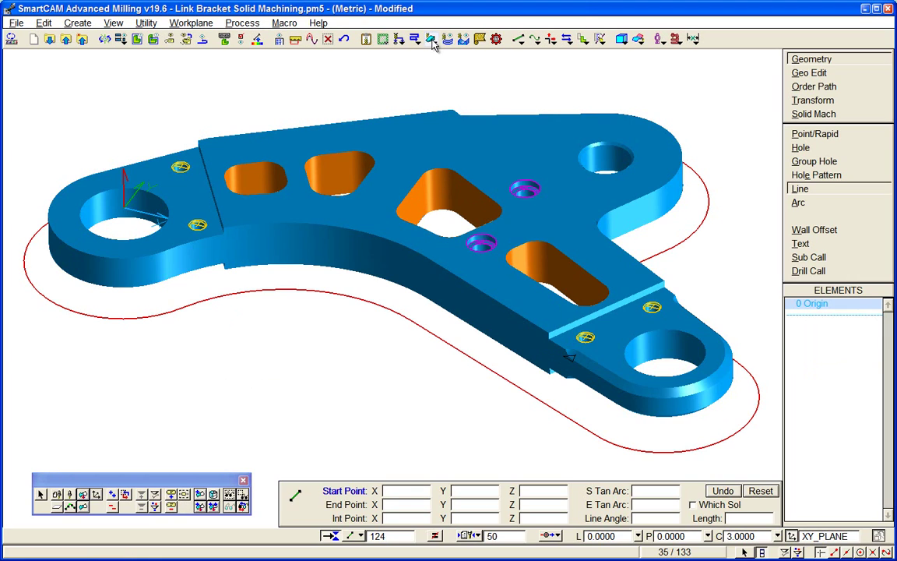
pyautogui.click(431, 39)
pyautogui.click(440, 54)
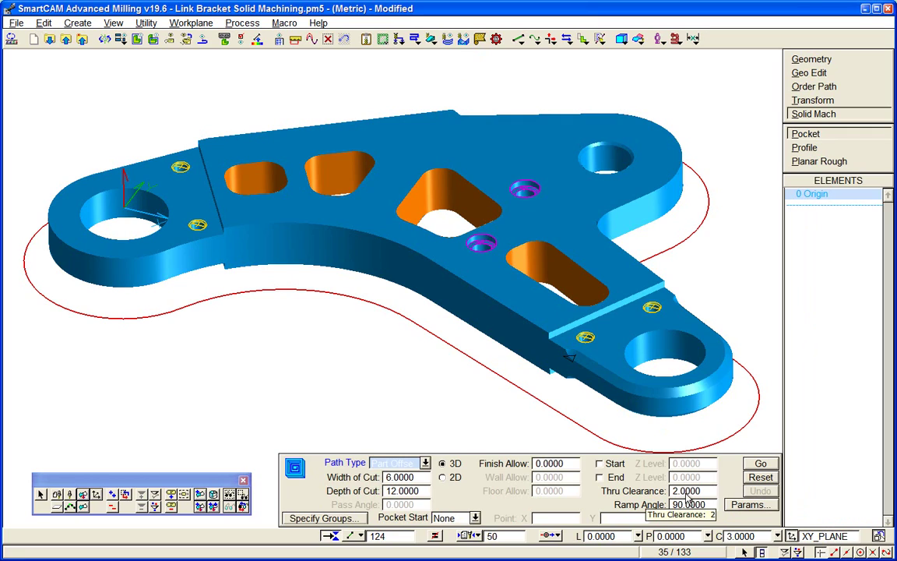
pyautogui.click(761, 464)
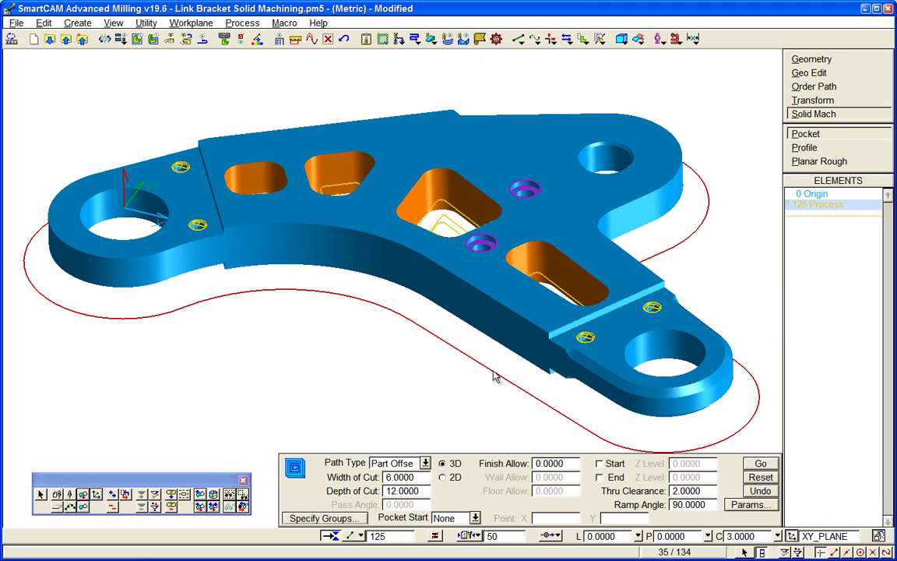
# Make step 70 Rgh Mill current and start a profile toolpath on the outer walls group
pyautogui.click(498, 535)
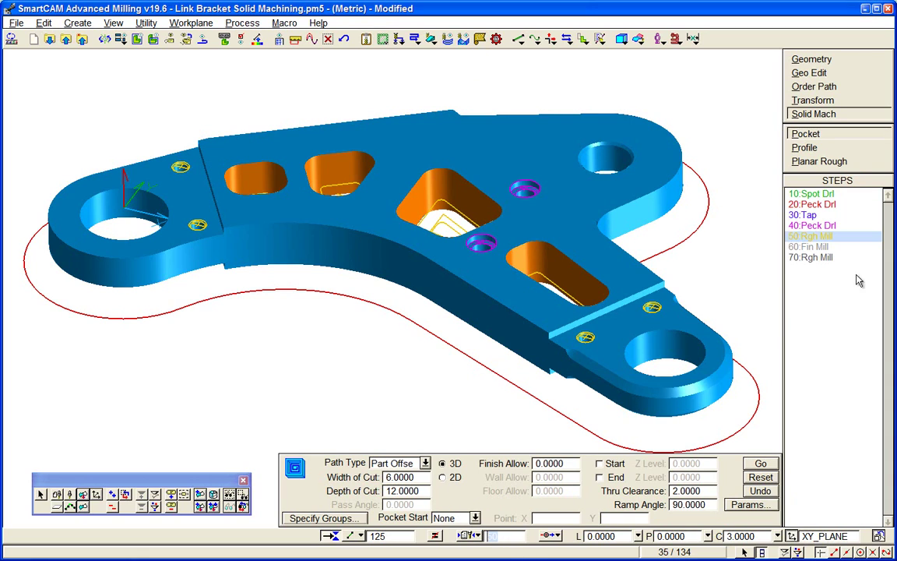
pyautogui.click(814, 257)
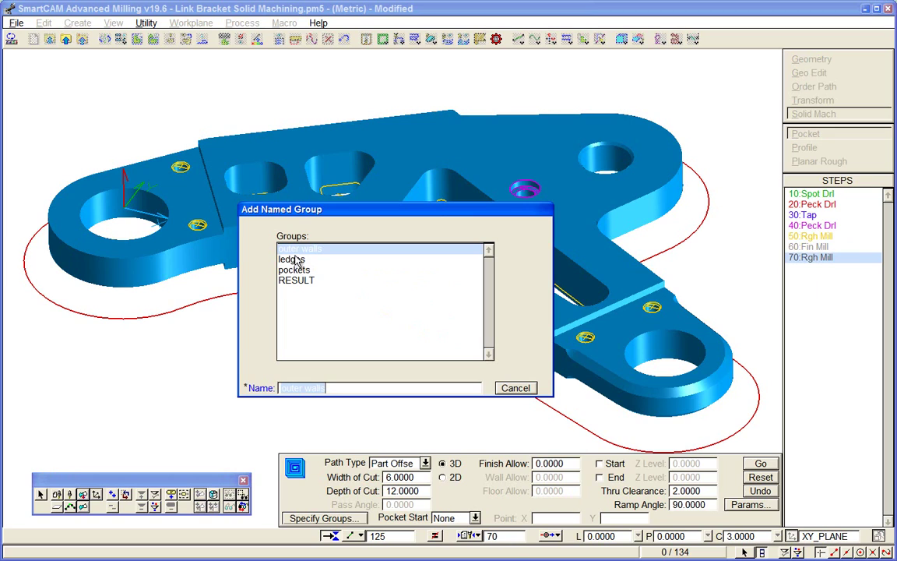
pyautogui.doubleClick(296, 251)
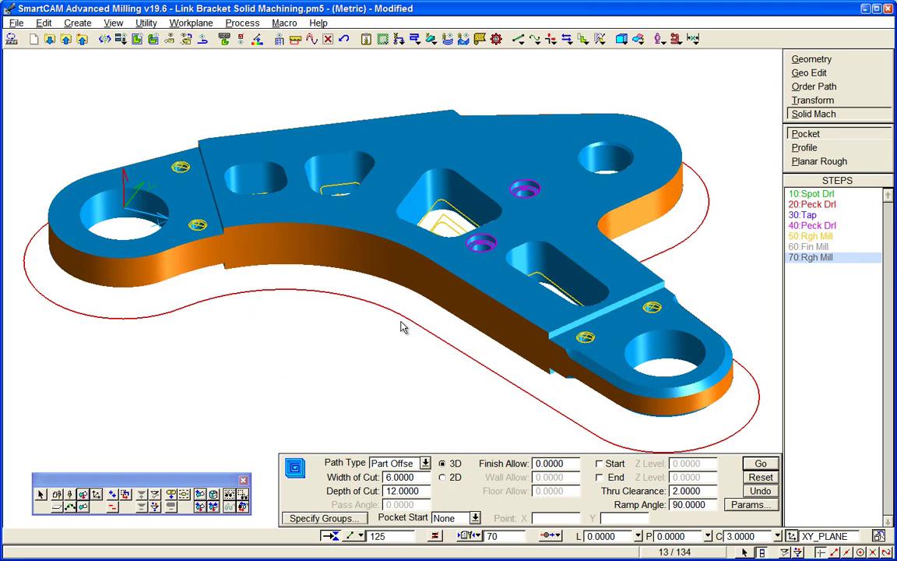
pyautogui.click(431, 39)
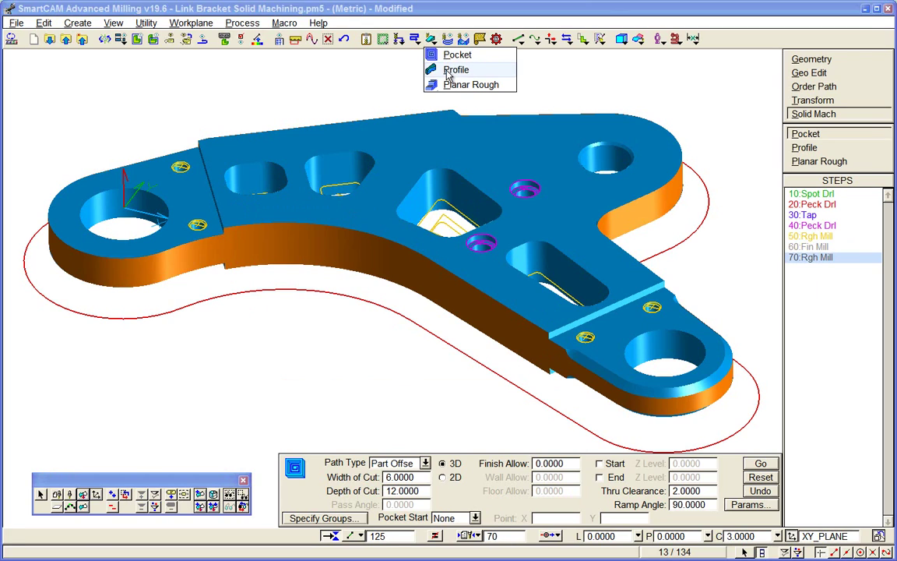
pyautogui.click(435, 69)
# Set an Arc lead-in with radius 10 and 90° angle, then generate the profile toolpath
pyautogui.click(751, 504)
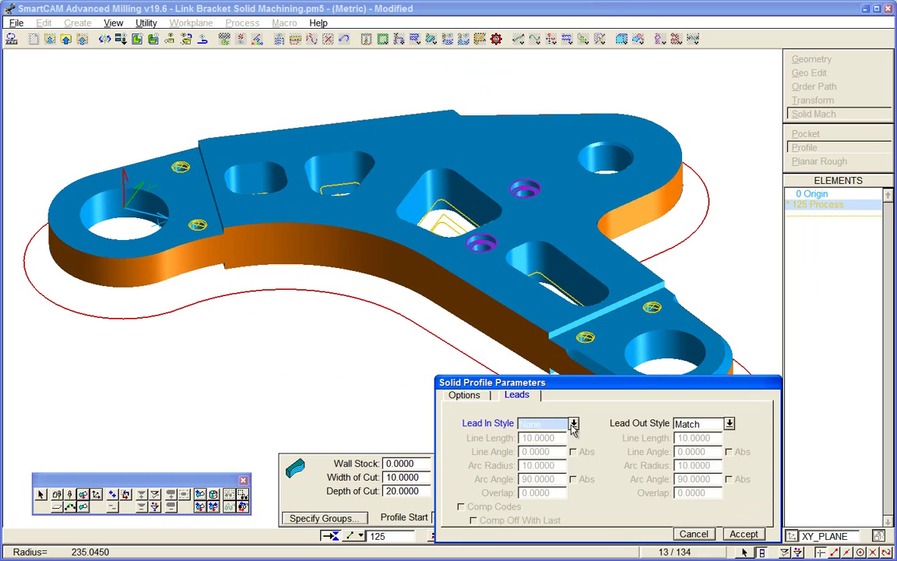
pyautogui.click(573, 423)
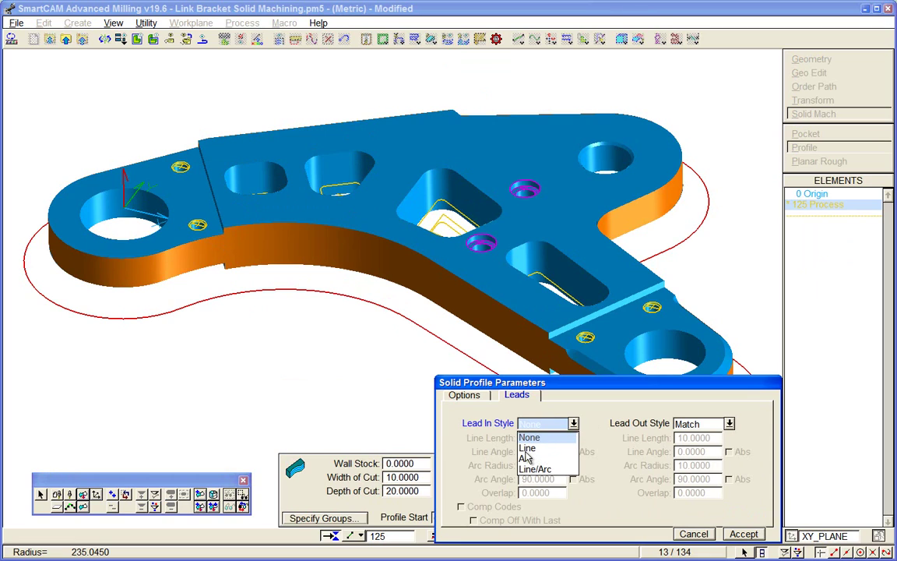
pyautogui.click(527, 458)
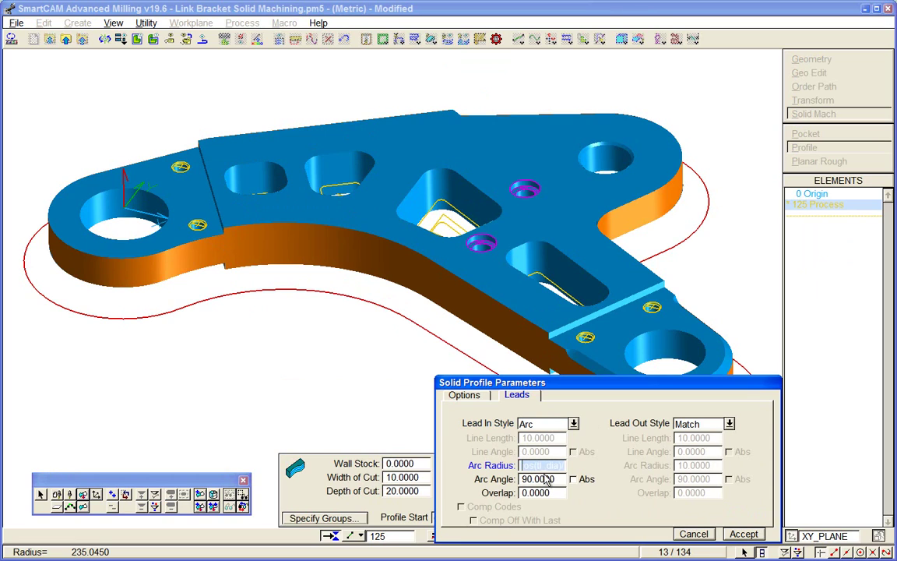
pyautogui.click(551, 481)
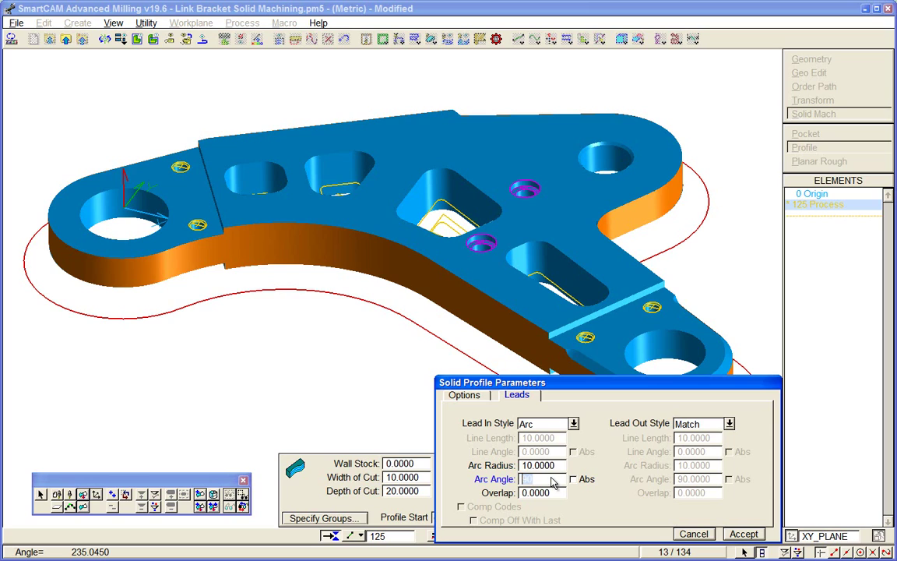
pyautogui.write('90')
pyautogui.click(742, 534)
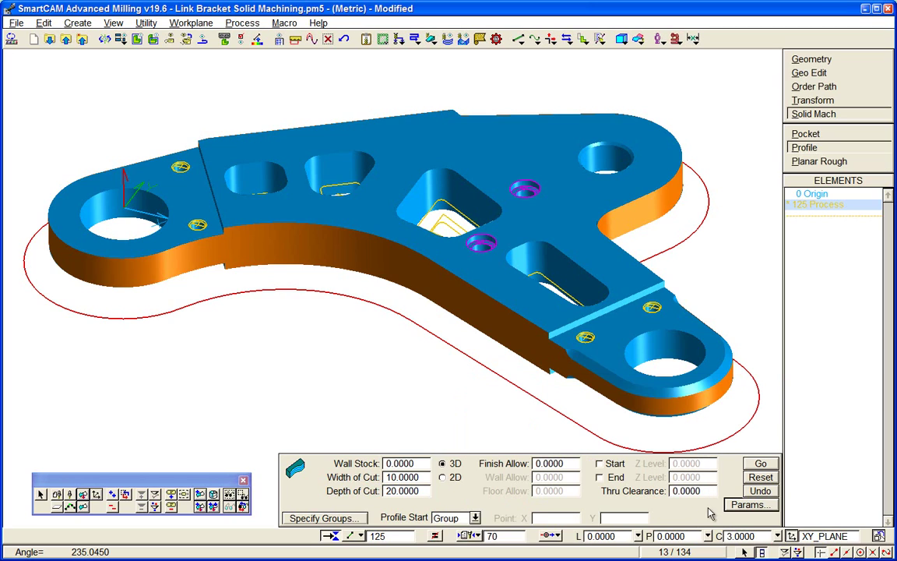
pyautogui.click(760, 464)
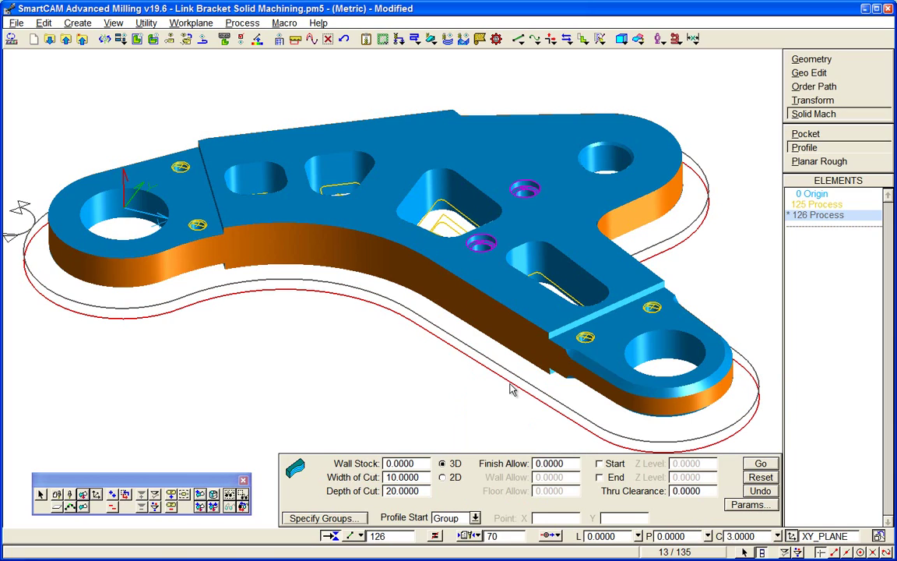
# Generate a planar roughing toolpath on the 'outer walls' group, ending at a Z level picked on the part
pyautogui.click(112, 507)
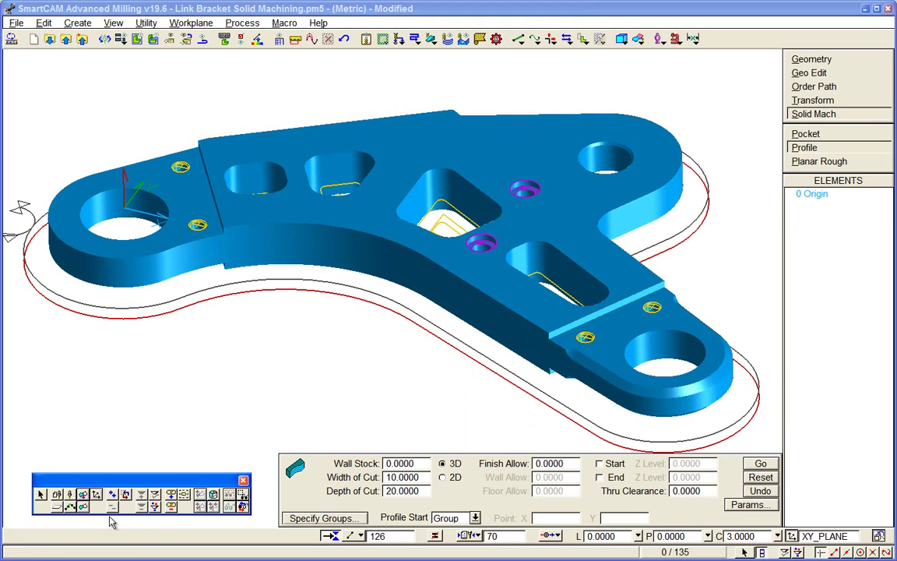
pyautogui.click(170, 499)
pyautogui.write('outer walls')
pyautogui.press('Return')
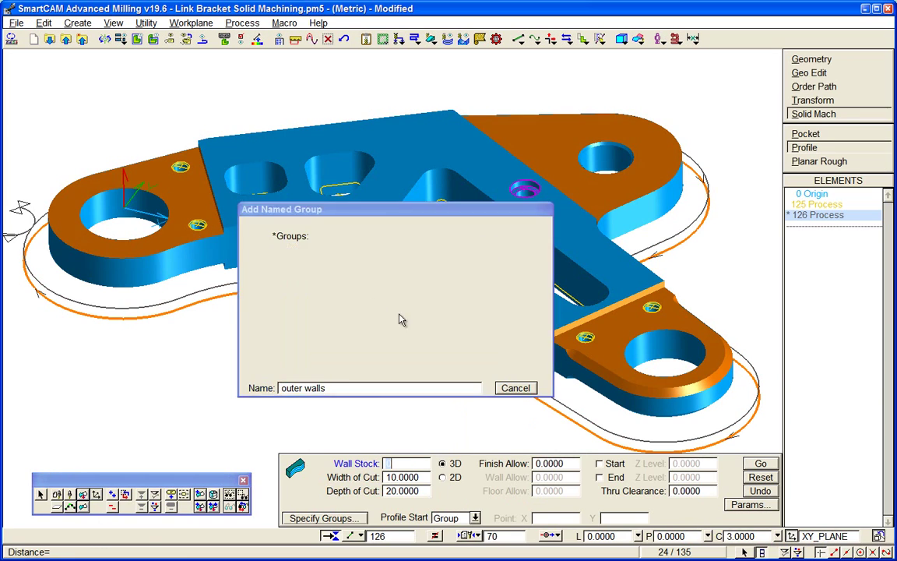
pyautogui.click(399, 38)
pyautogui.click(409, 82)
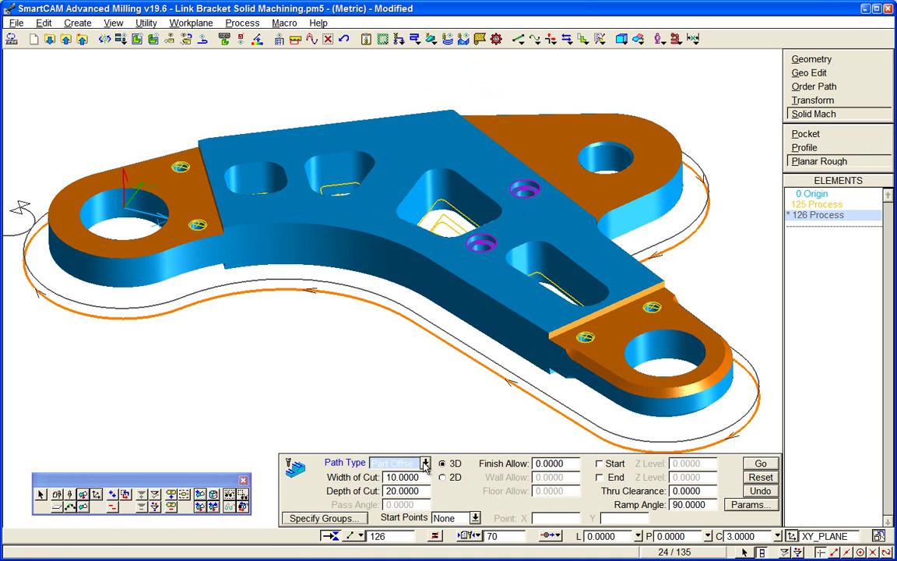
pyautogui.click(599, 477)
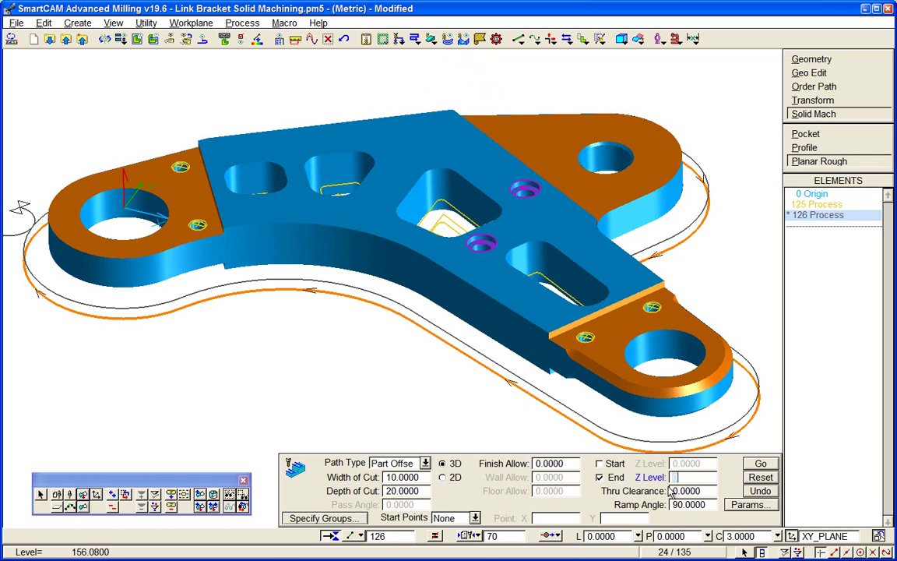
pyautogui.click(625, 356)
pyautogui.click(761, 463)
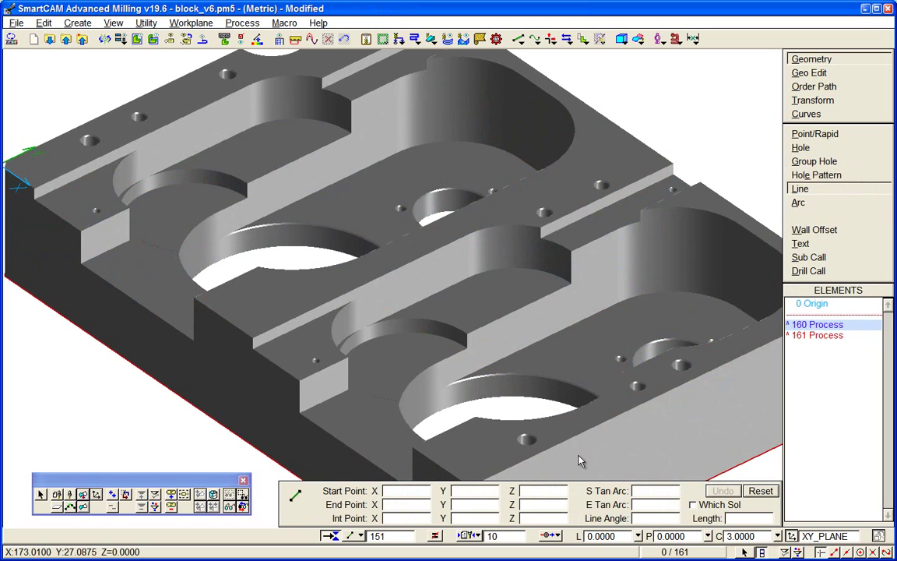
# Show the toolpath of process 160 on the block
pyautogui.rightClick(818, 333)
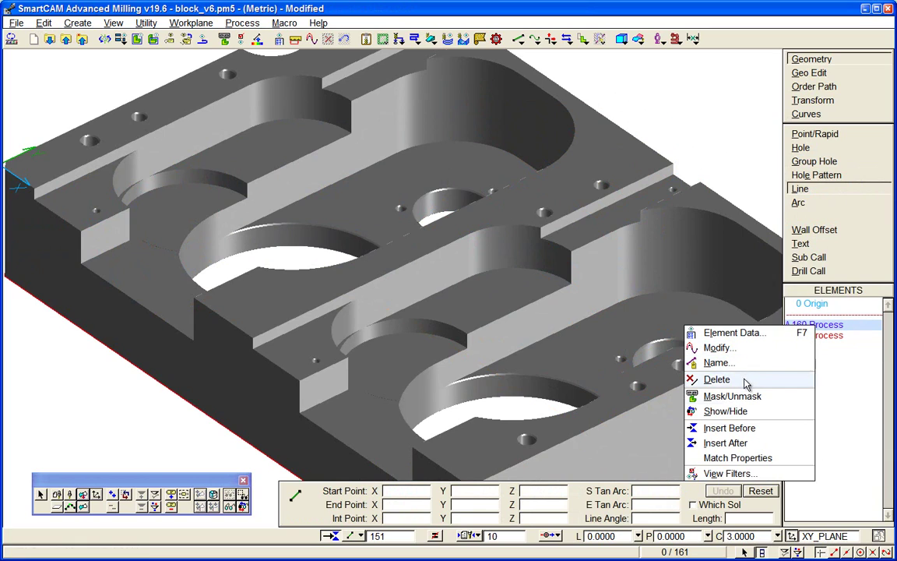
pyautogui.click(736, 411)
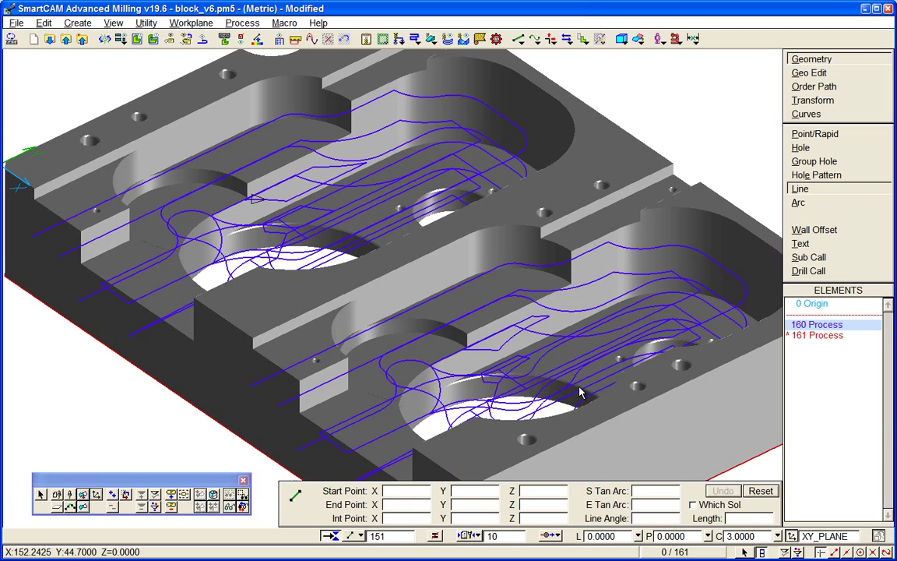
# Show process 161's toolpath and recall process 160's roughing parameters for editing, skipping the start point
pyautogui.rightClick(809, 336)
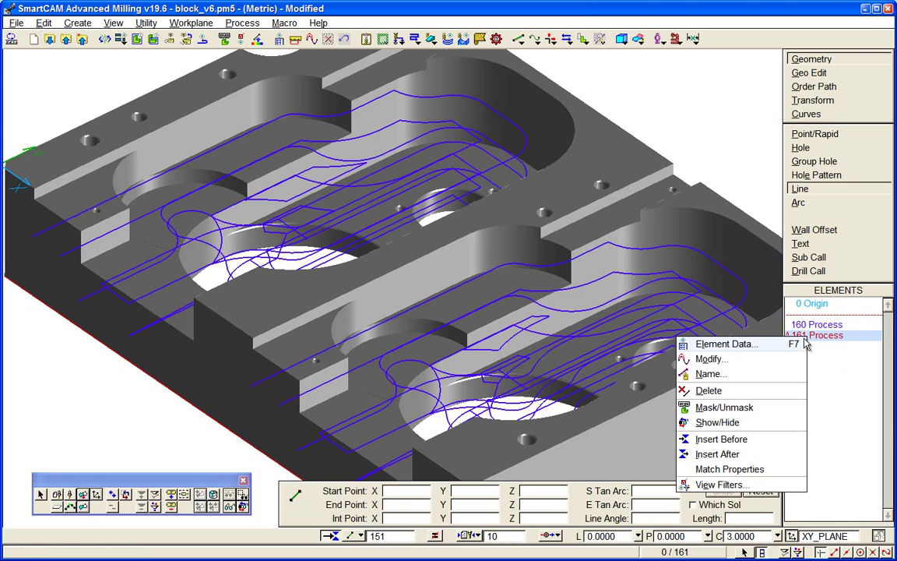
pyautogui.click(735, 425)
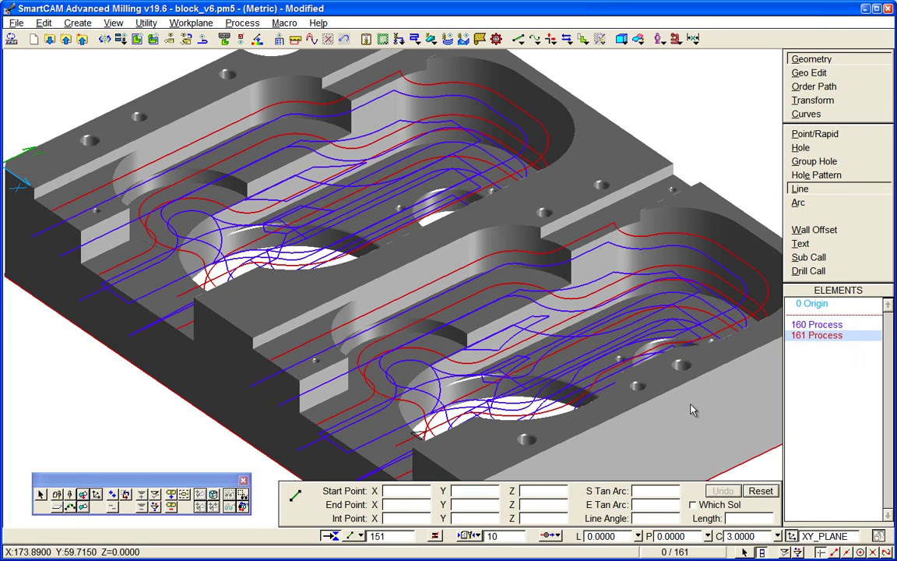
pyautogui.rightClick(814, 324)
pyautogui.click(739, 348)
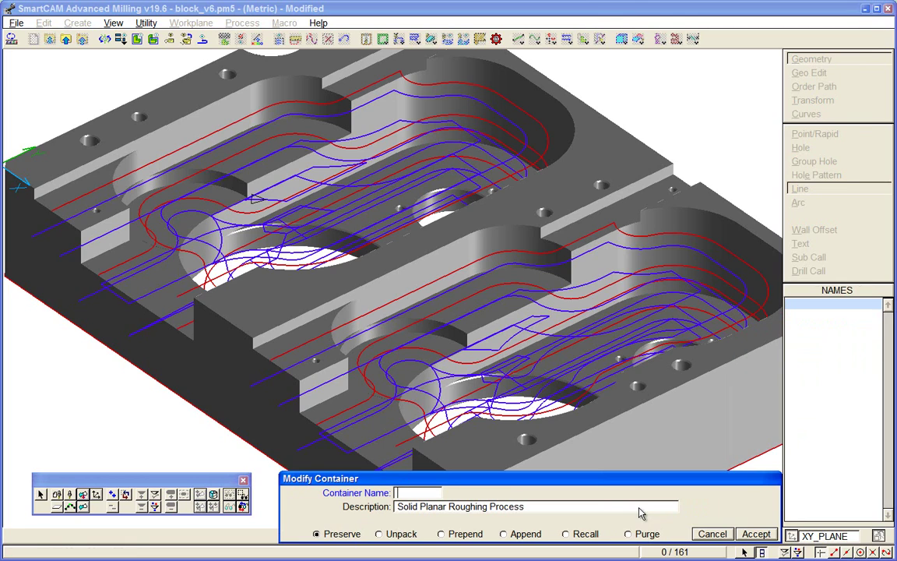
pyautogui.click(596, 534)
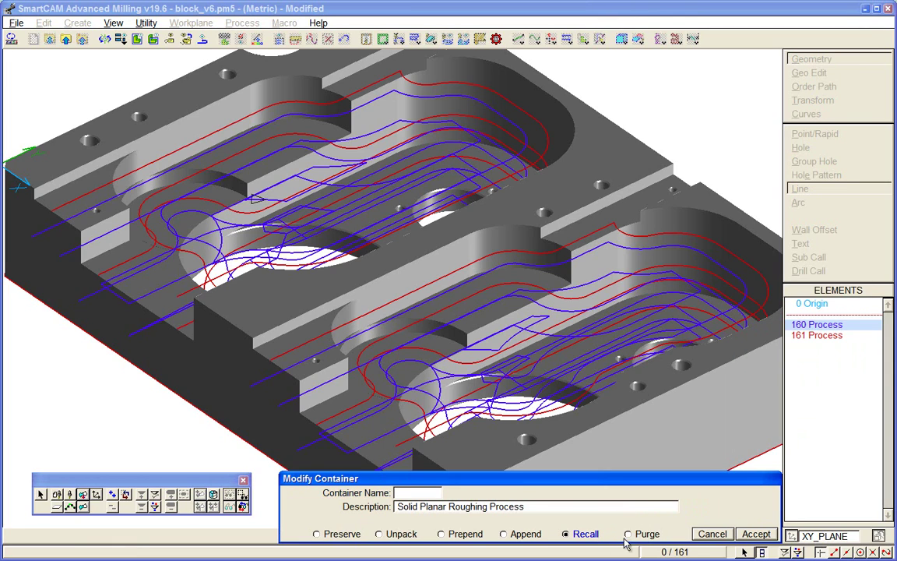
pyautogui.click(756, 534)
pyautogui.press('Return')
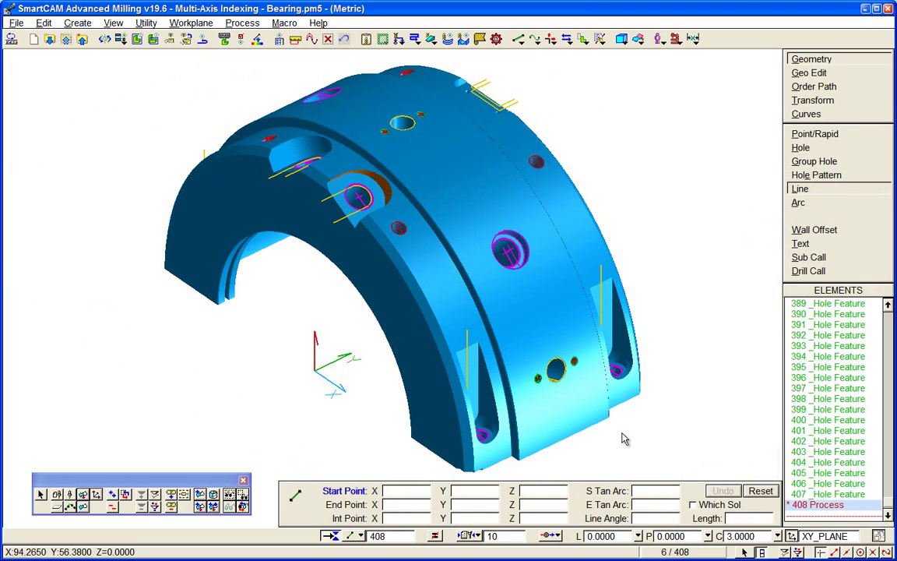
pyautogui.click(449, 45)
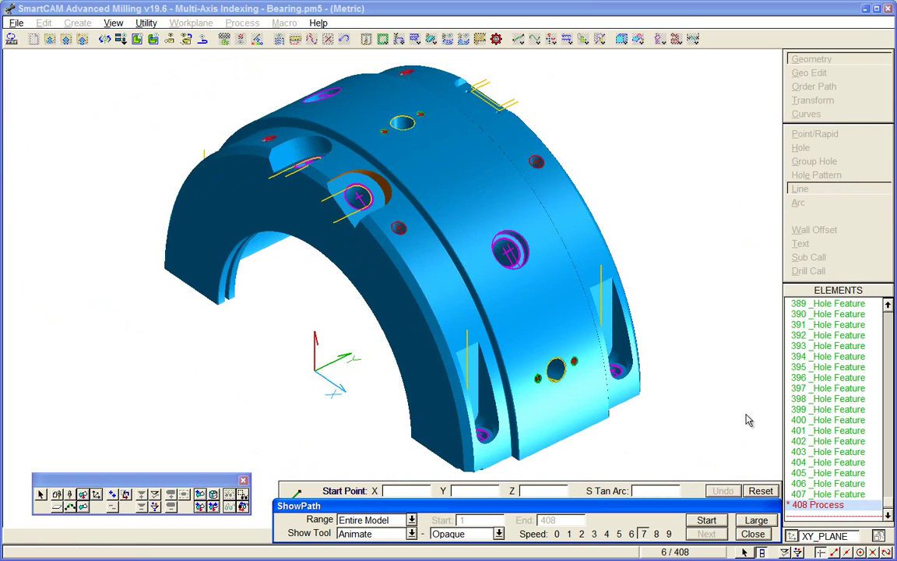
pyautogui.click(706, 520)
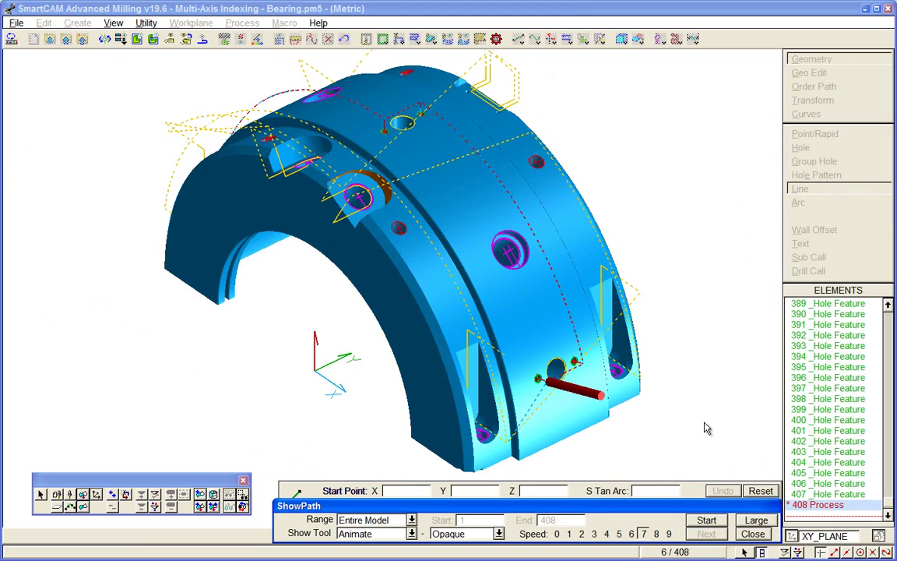
pyautogui.click(753, 533)
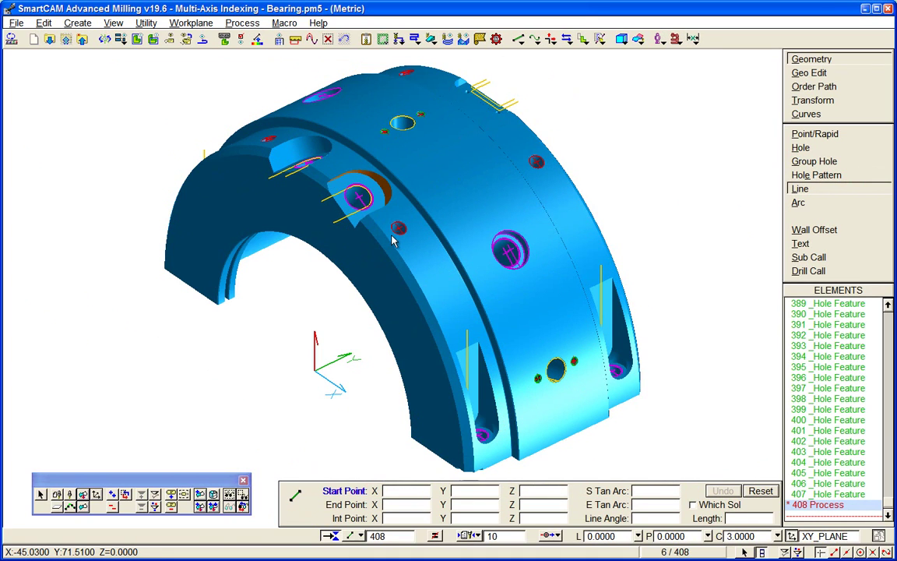
pyautogui.scroll(3, 280, 140)
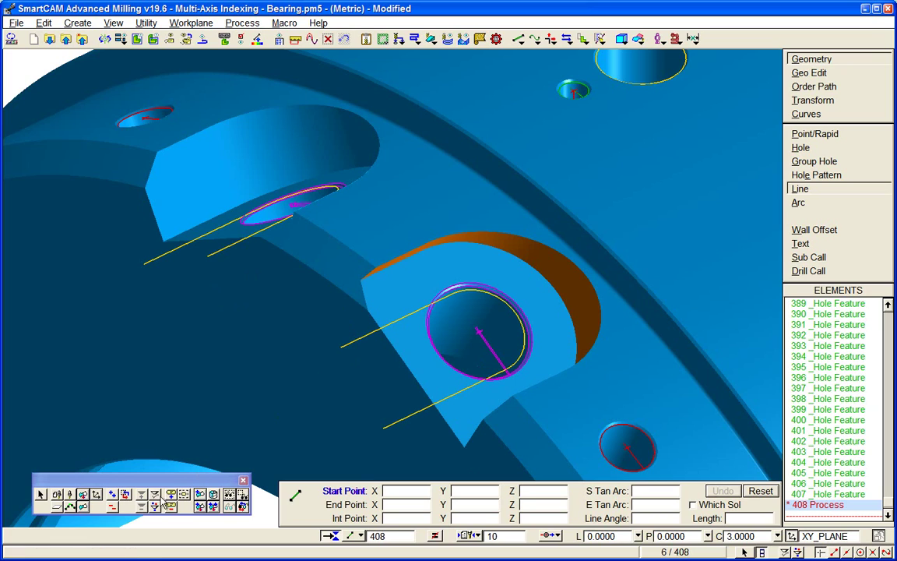
# Recall the counterbore profiling process and change its depth of cut to 2
pyautogui.rightClick(399, 324)
pyautogui.moveTo(424, 323)
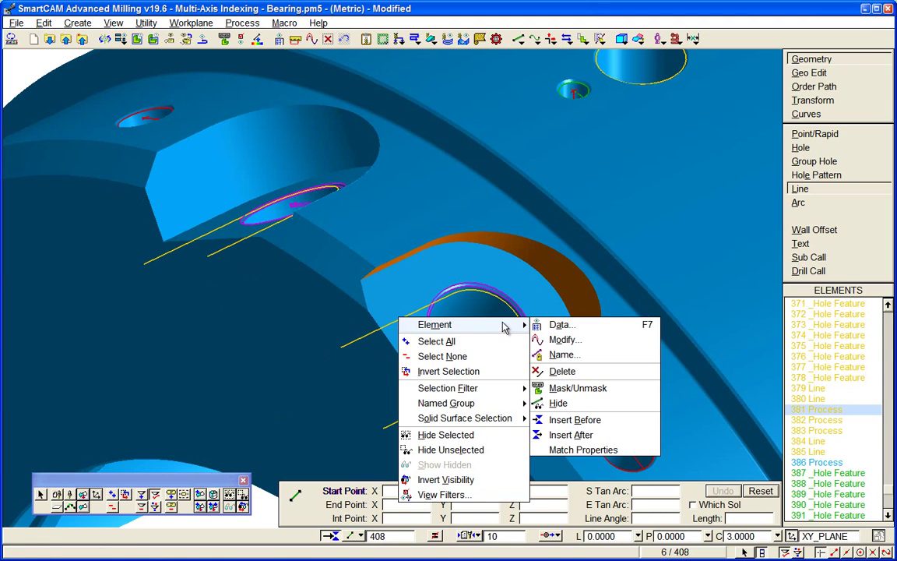
pyautogui.click(569, 343)
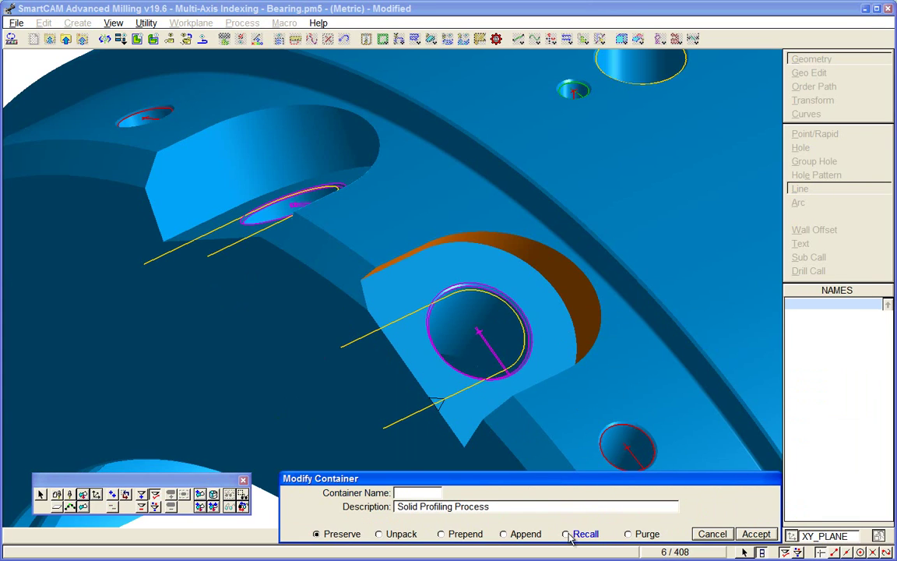
pyautogui.click(568, 534)
pyautogui.click(756, 534)
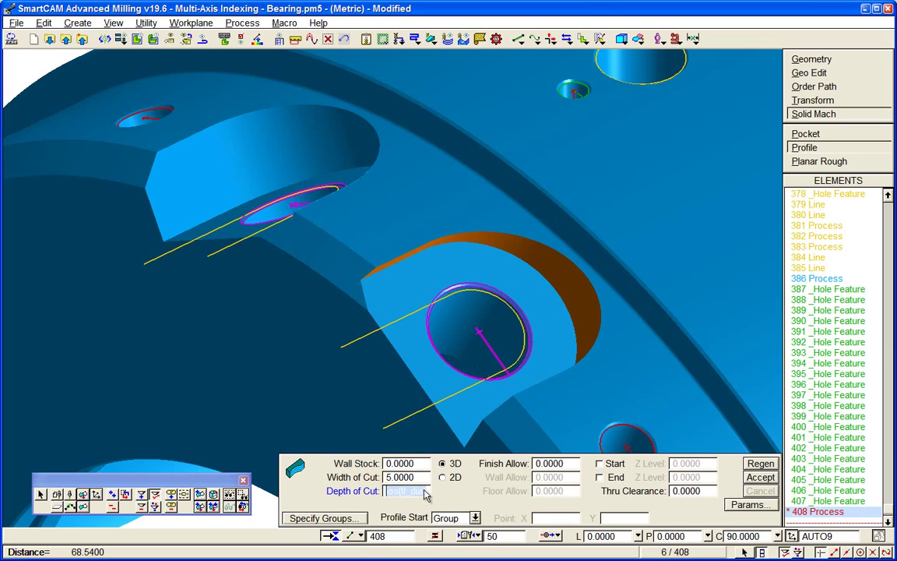
pyautogui.click(421, 491)
pyautogui.write('2')
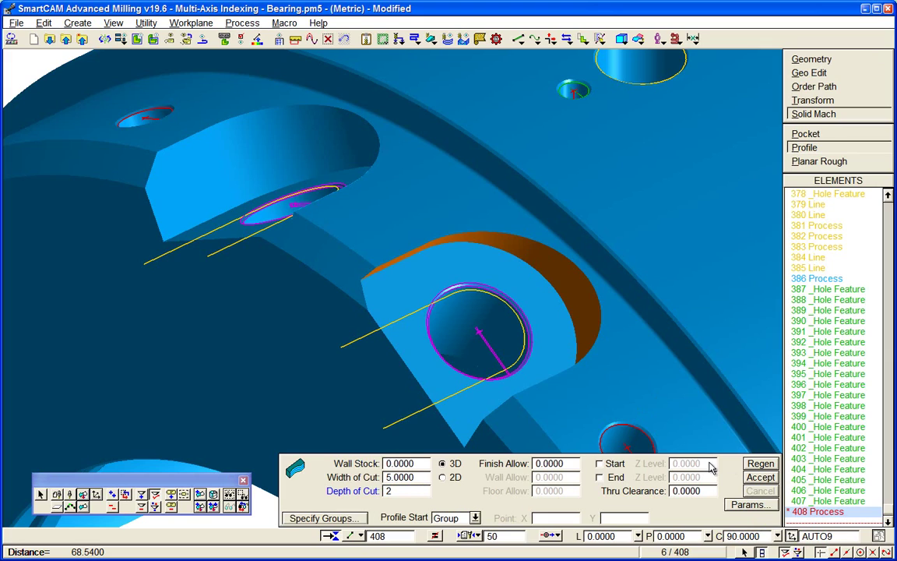
pyautogui.press('Return')
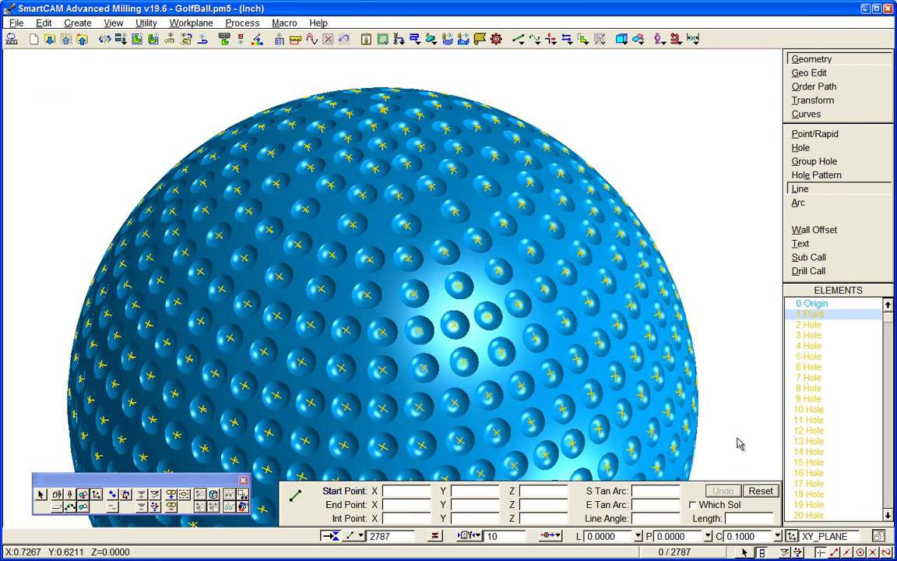
# Launch the ShowCut cutting simulation for the golf ball
pyautogui.click(464, 39)
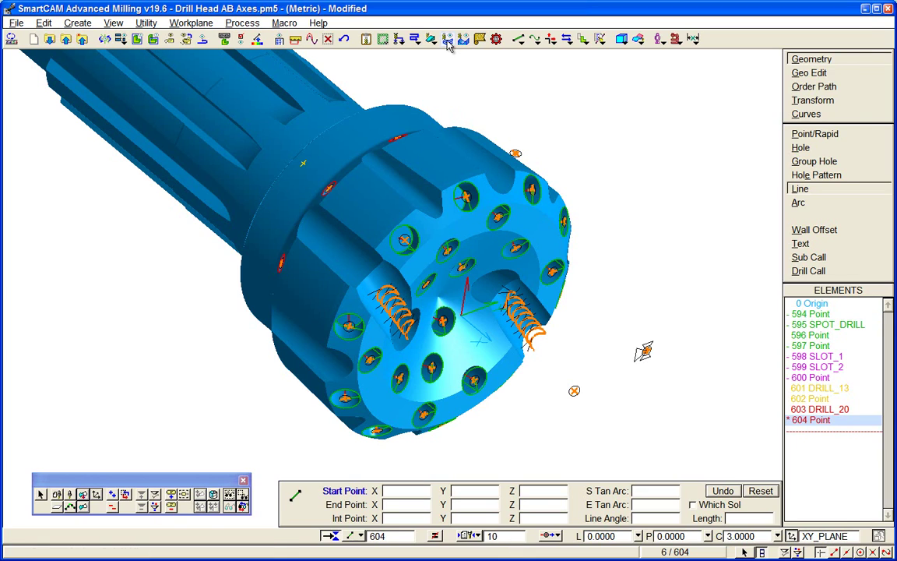
# Play back the drill head's AB-axis toolpaths in ShowPath at speed 6
pyautogui.hotkey('ctrl', 'p')
pyautogui.click(631, 533)
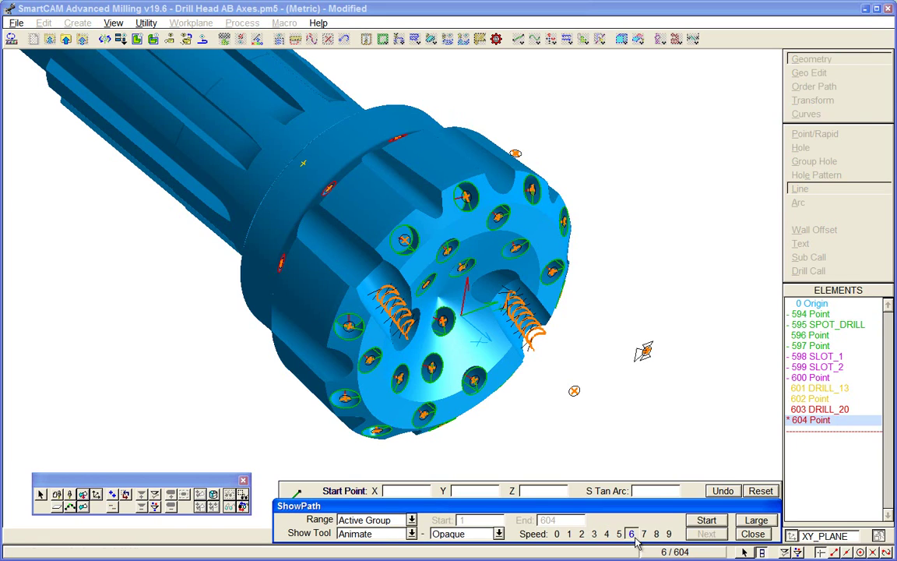
pyautogui.click(706, 520)
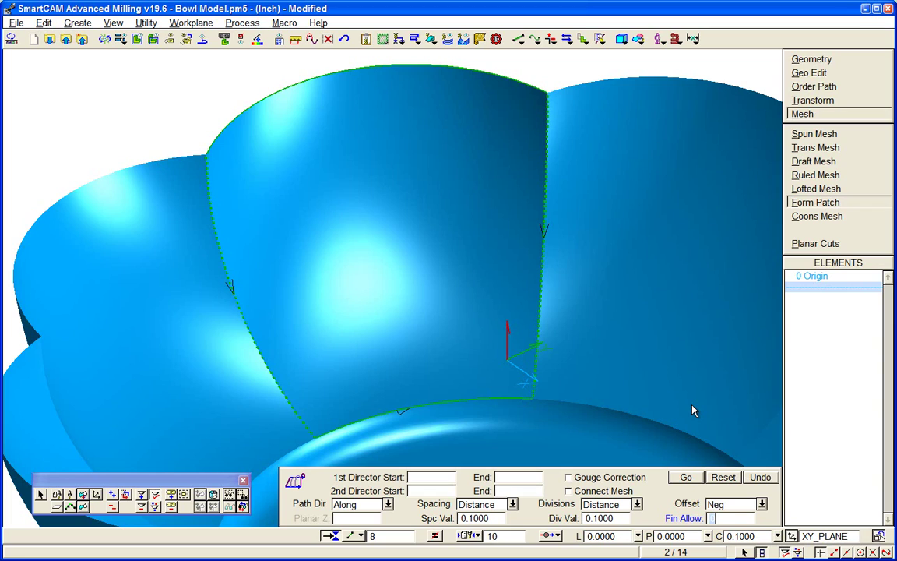
# Build a connected mesh on the lobe with zero finish allowance, using its top and bottom edges as directors
pyautogui.press('Return')
pyautogui.click(260, 102)
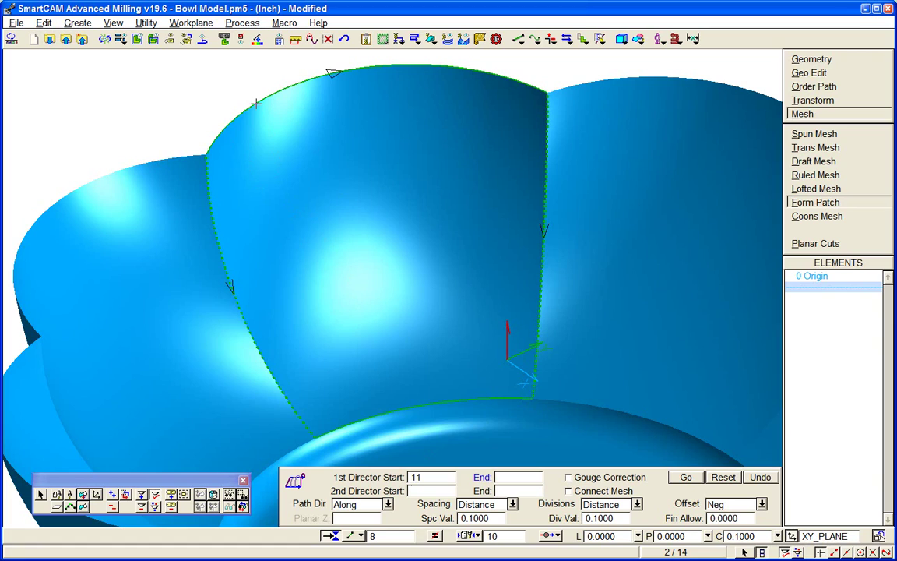
pyautogui.click(230, 93)
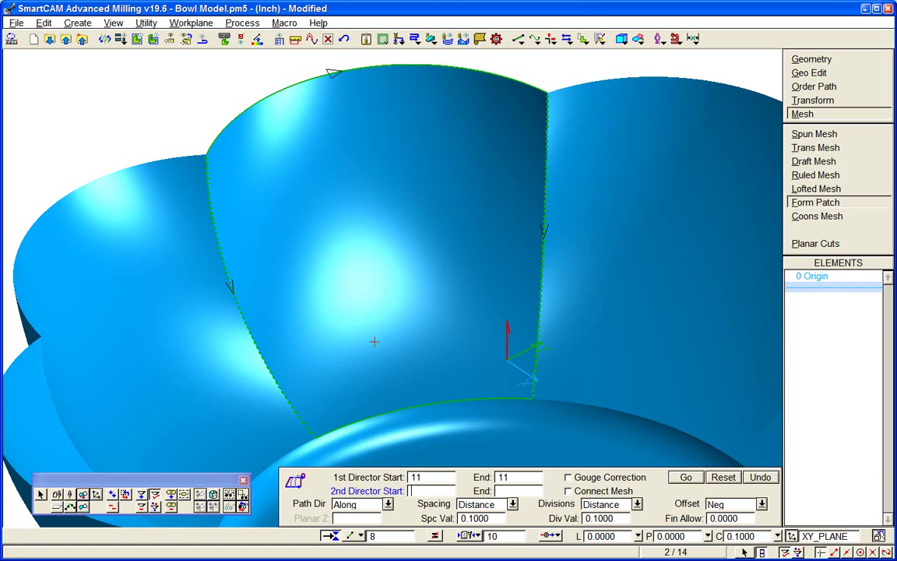
pyautogui.click(385, 406)
pyautogui.click(385, 405)
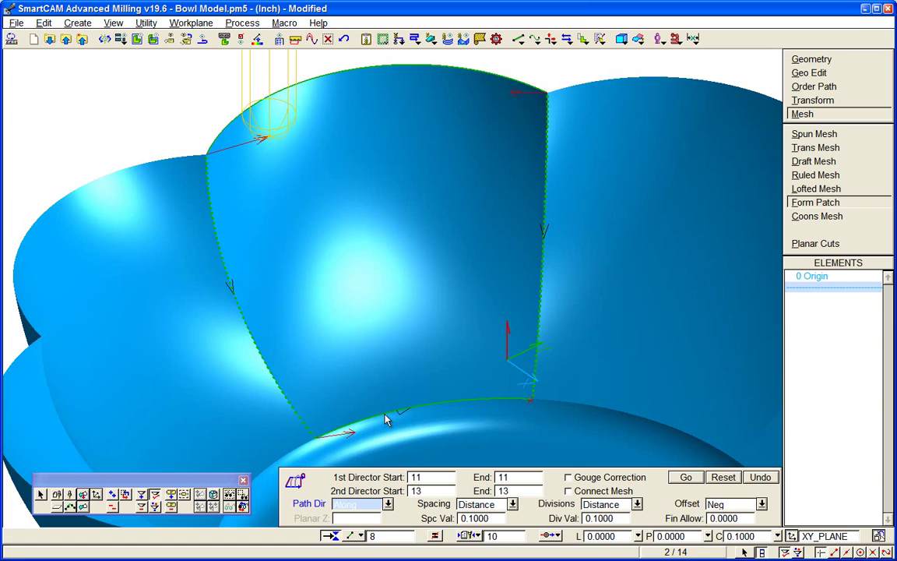
pyautogui.click(592, 490)
pyautogui.click(688, 478)
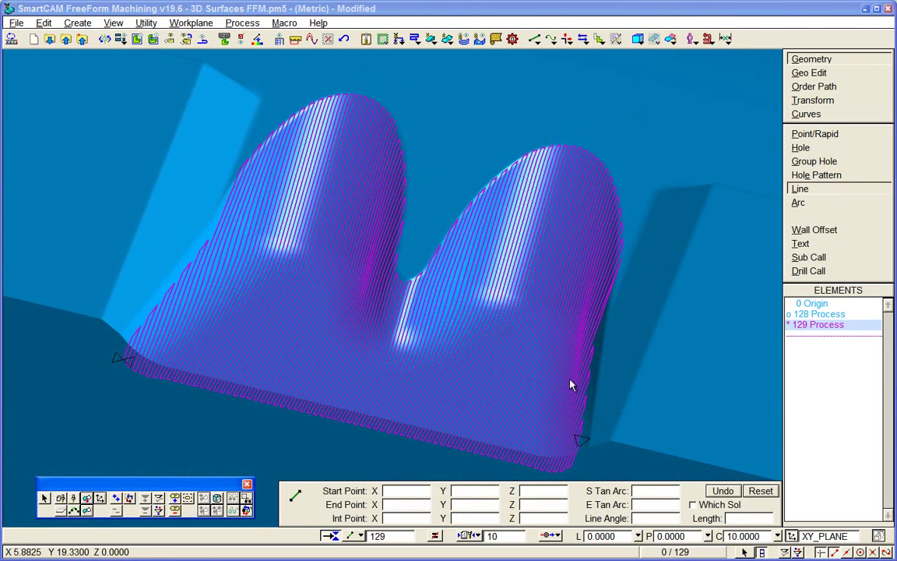
# Play back process 129's toolpath across the two-peaked surface in ShowPath
pyautogui.hotkey('ctrl', 'w')
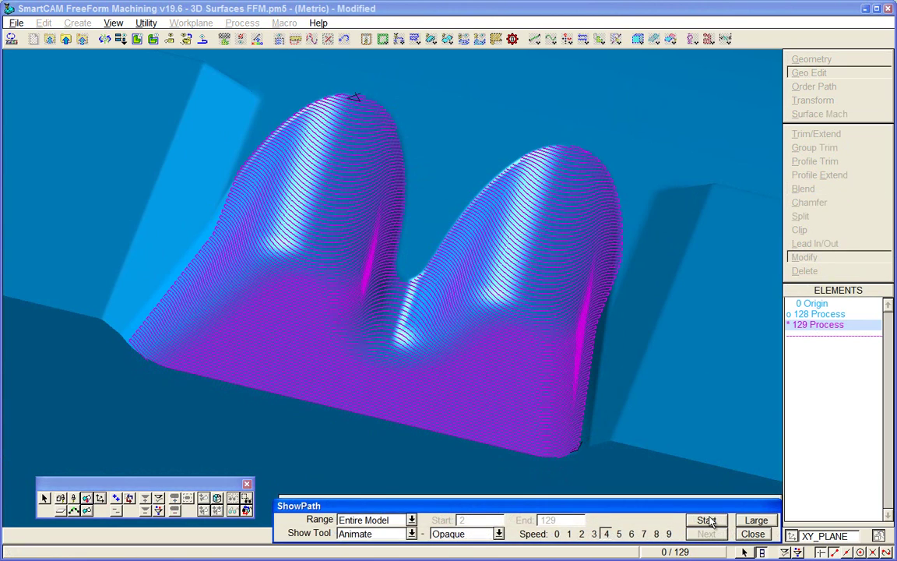
pyautogui.click(708, 521)
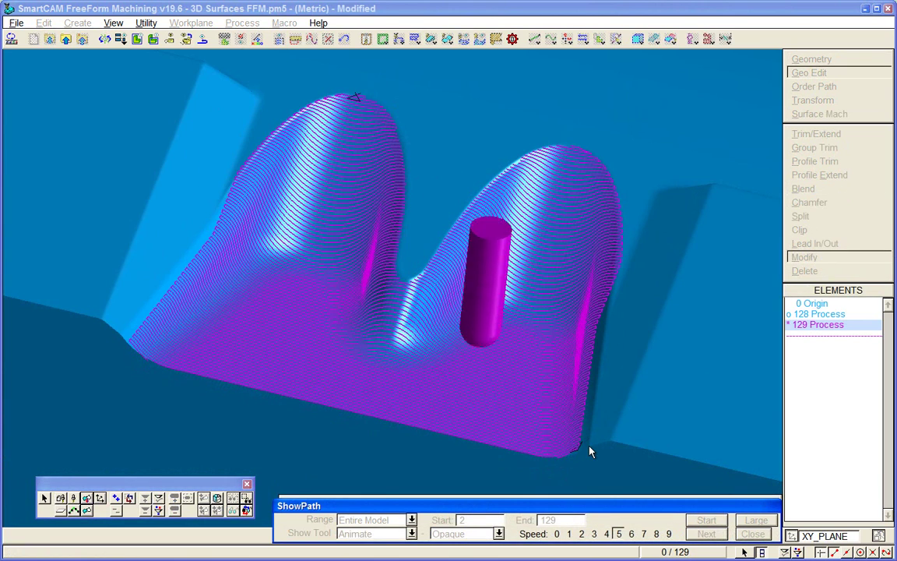